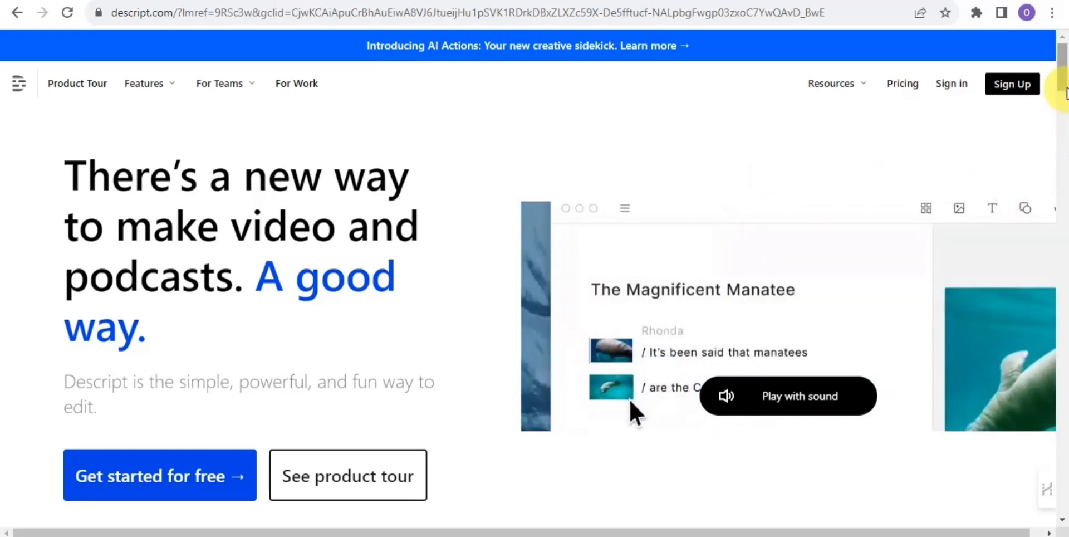
Browse the descript.com homepage feature cards, return to the top, and start signing up.
scroll(1065, 128, down, 6)
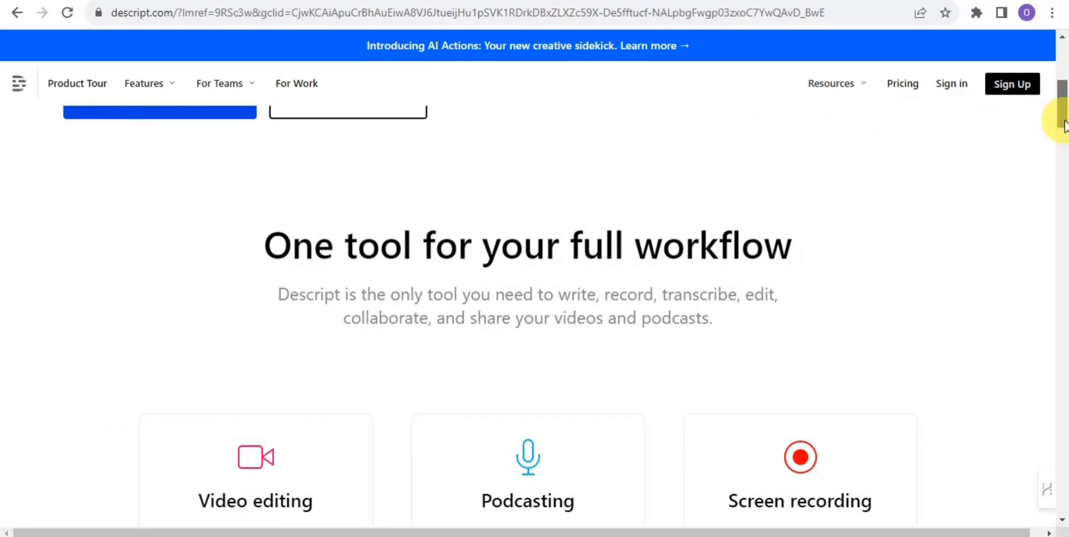
mouse_move(1065, 127)
mouse_down()
mouse_move(1065, 172)
mouse_move(1065, 146)
mouse_up()
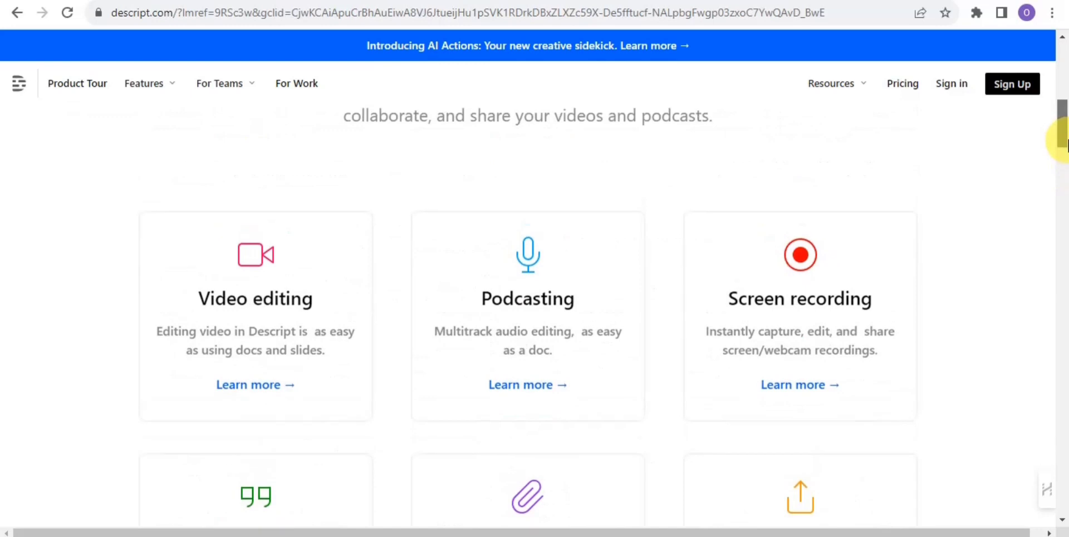
drag(1066, 143, 1066, 156)
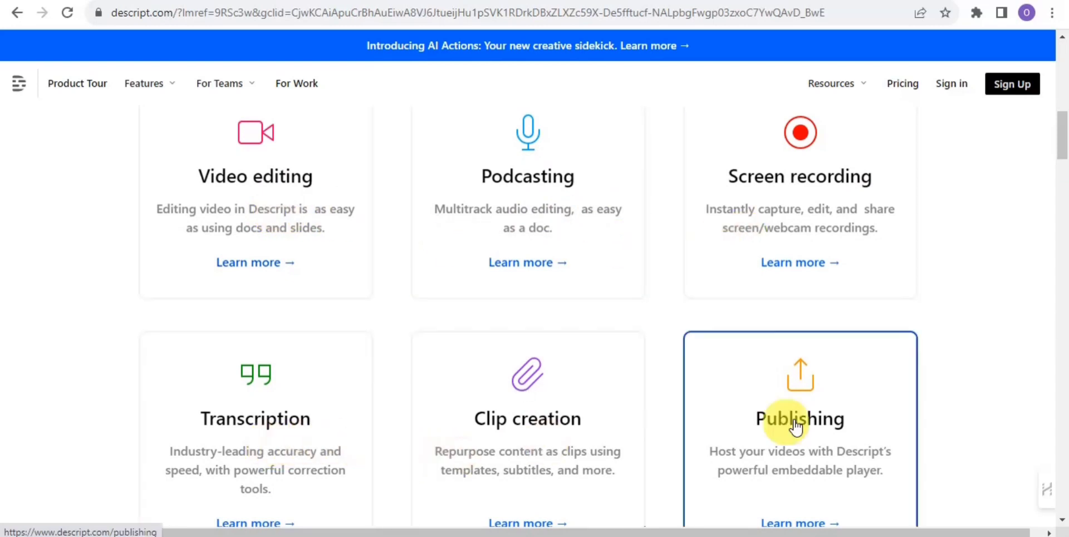
scroll(1057, 167, up, 8)
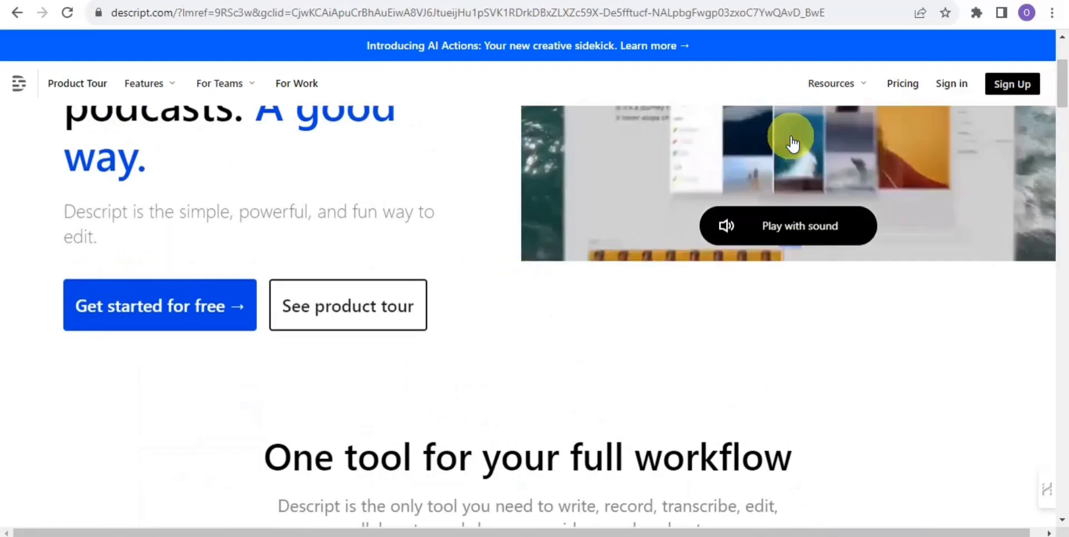
click(1010, 83)
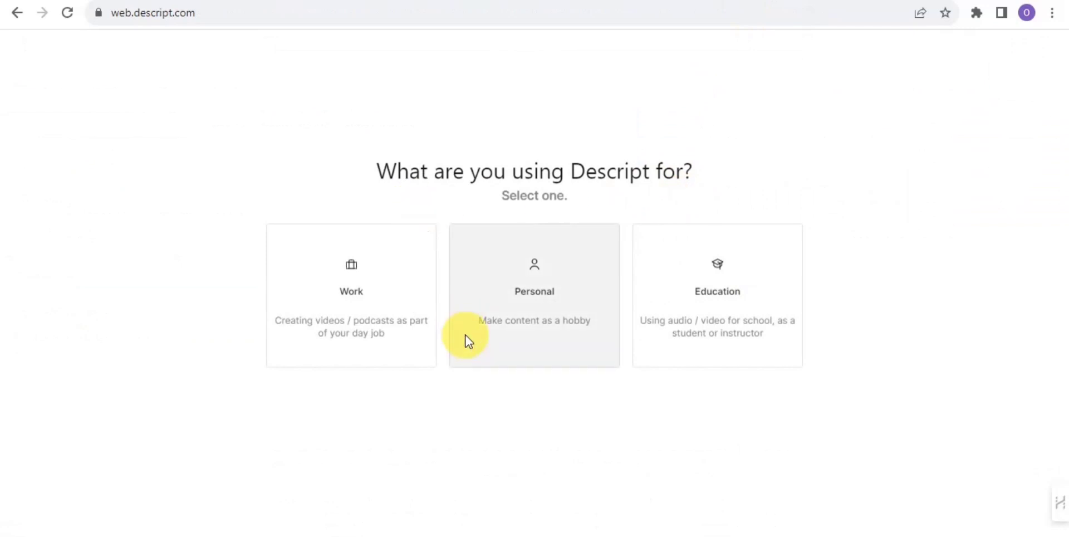
Answer onboarding as a Personal user interested in Quick recording and pick the Free plan.
click(518, 291)
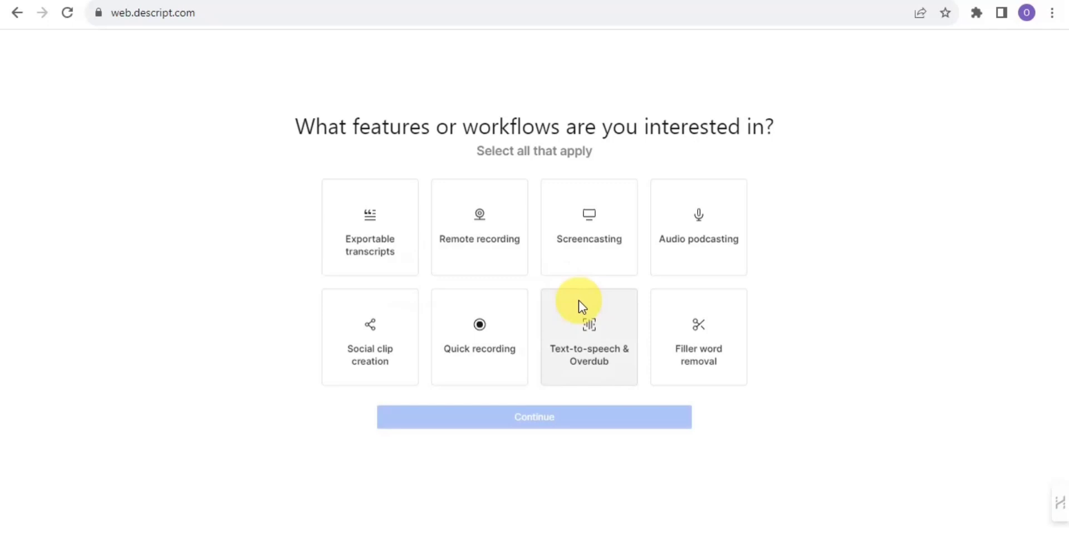
click(476, 317)
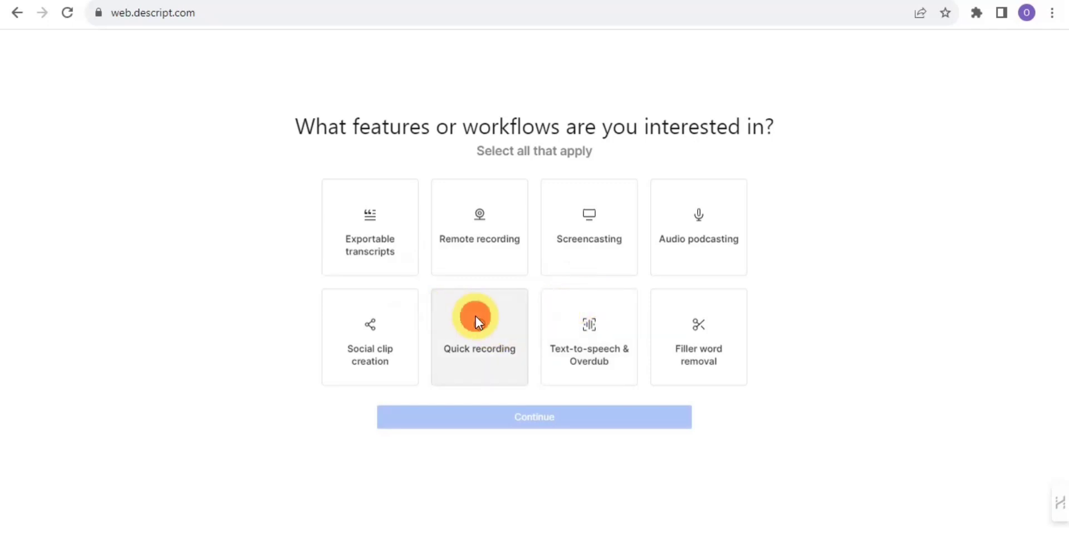
click(509, 422)
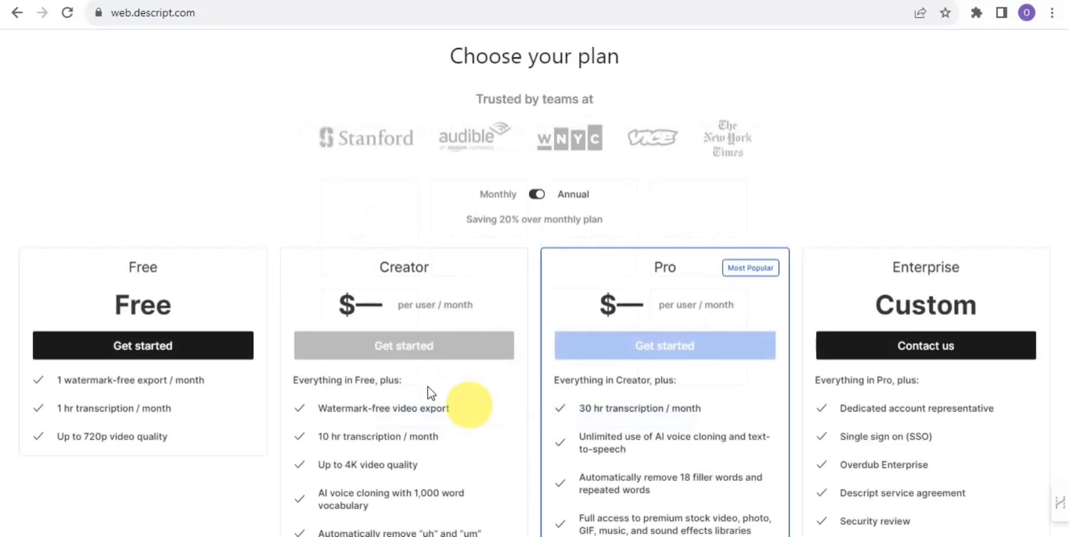
click(169, 357)
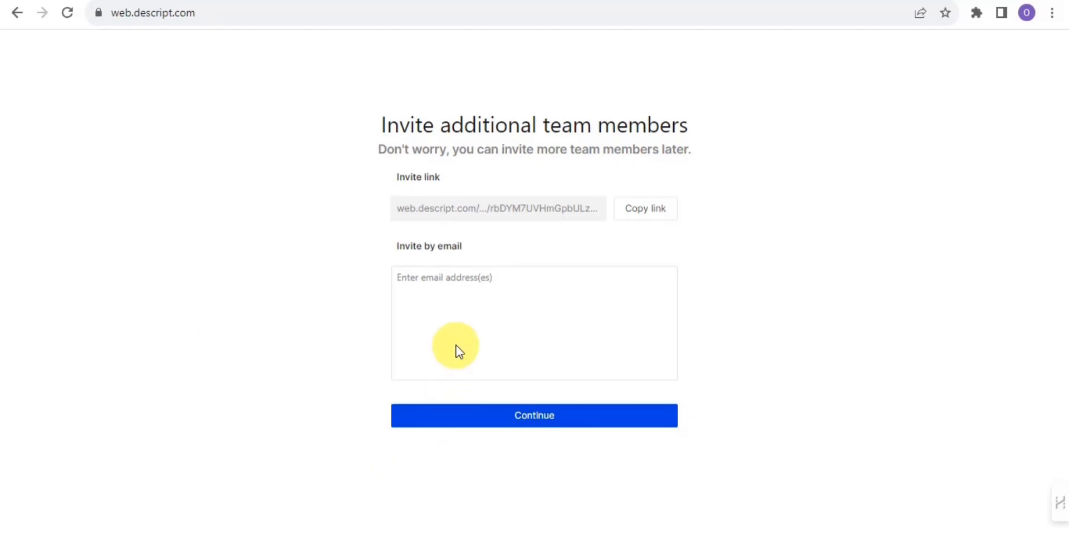
Skip the invite, help-improve and desktop-app pages to reach the Learn Descript dashboard.
click(480, 415)
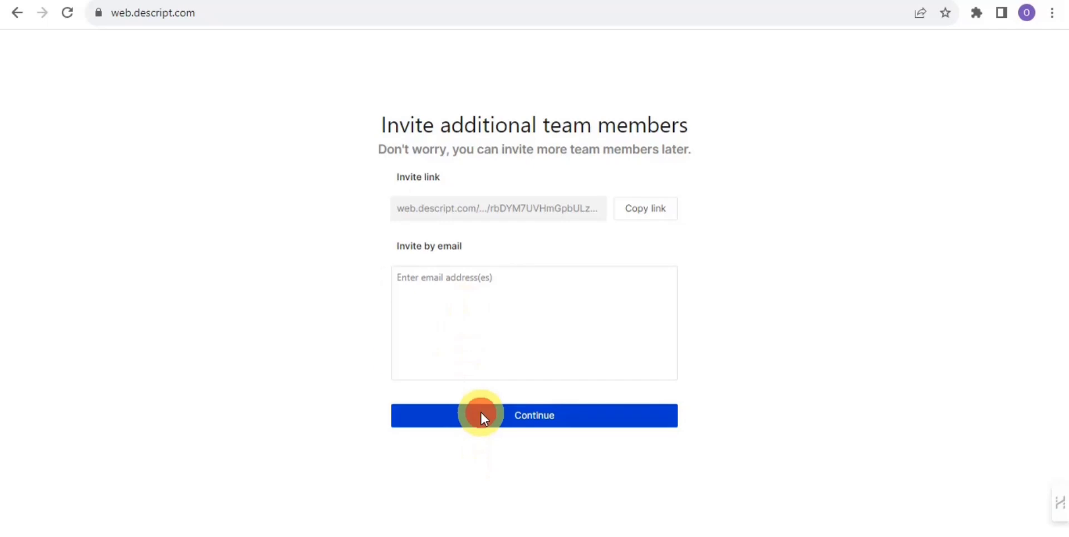
click(526, 361)
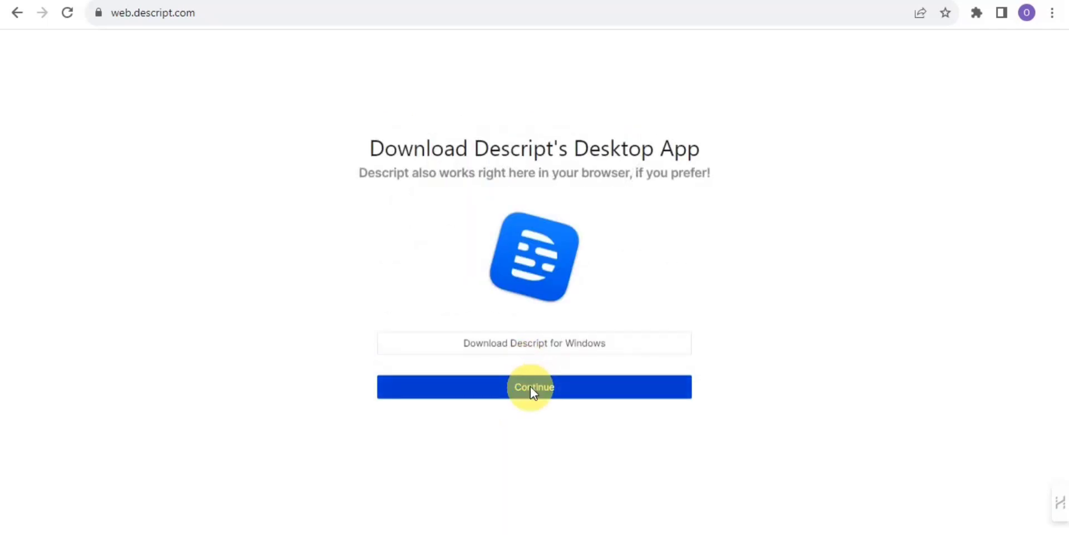
click(530, 386)
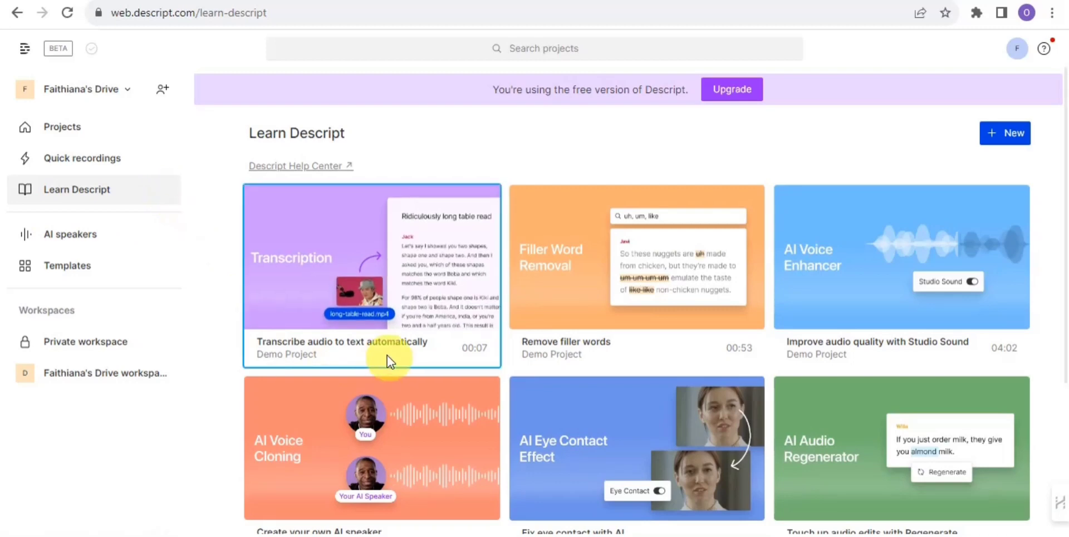
From the Projects list, create a new Video project.
click(118, 131)
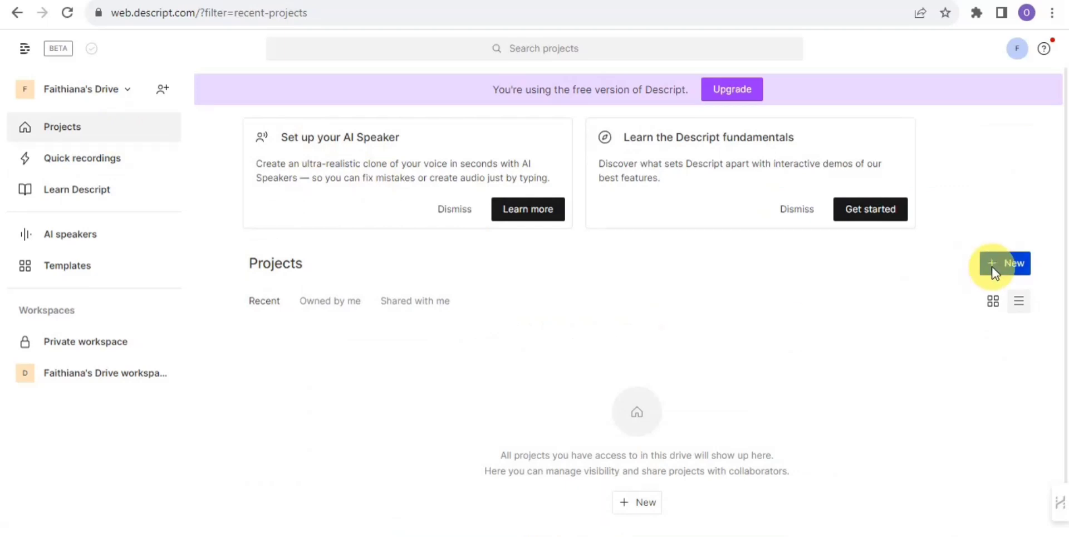
click(998, 266)
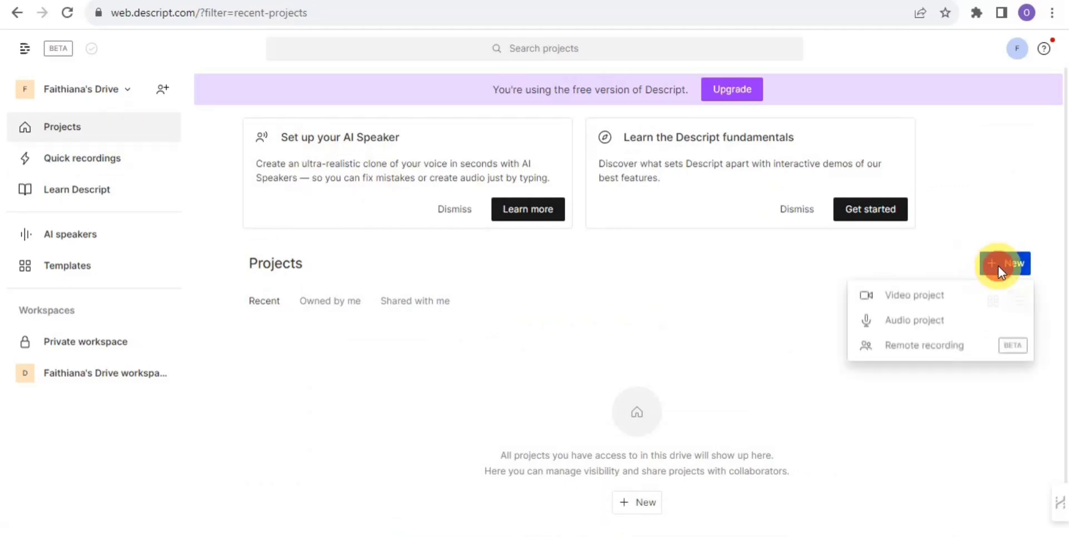
click(928, 294)
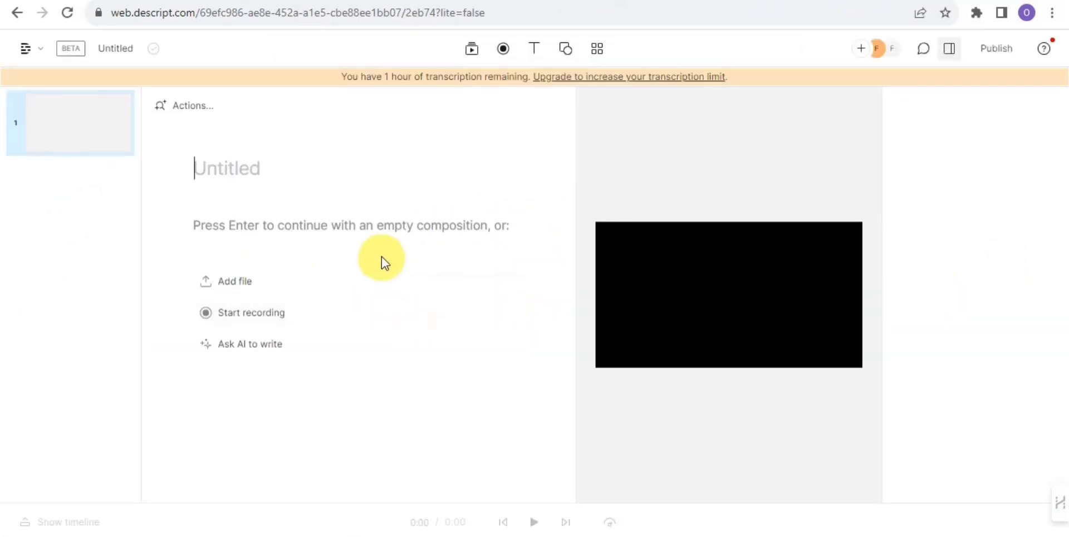
Retitle the composition 'test 1' and bring up the Add file picker.
click(255, 156)
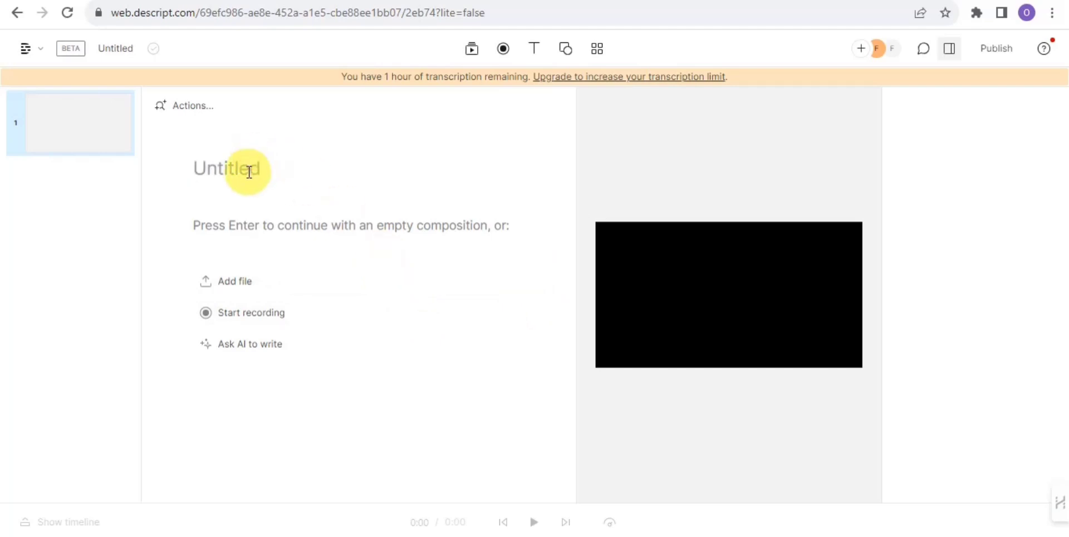
click(248, 171)
text(test 1)
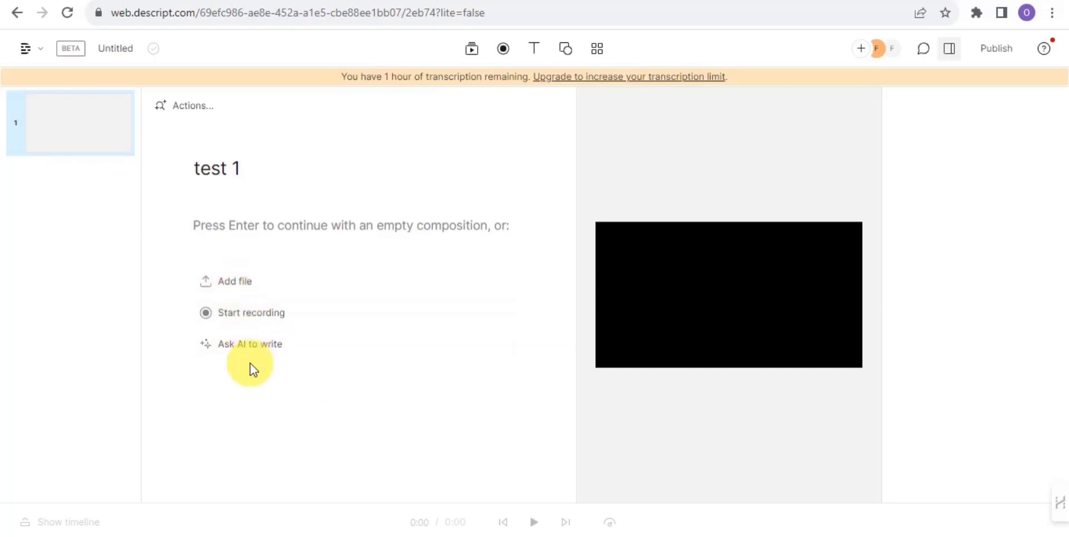
click(253, 288)
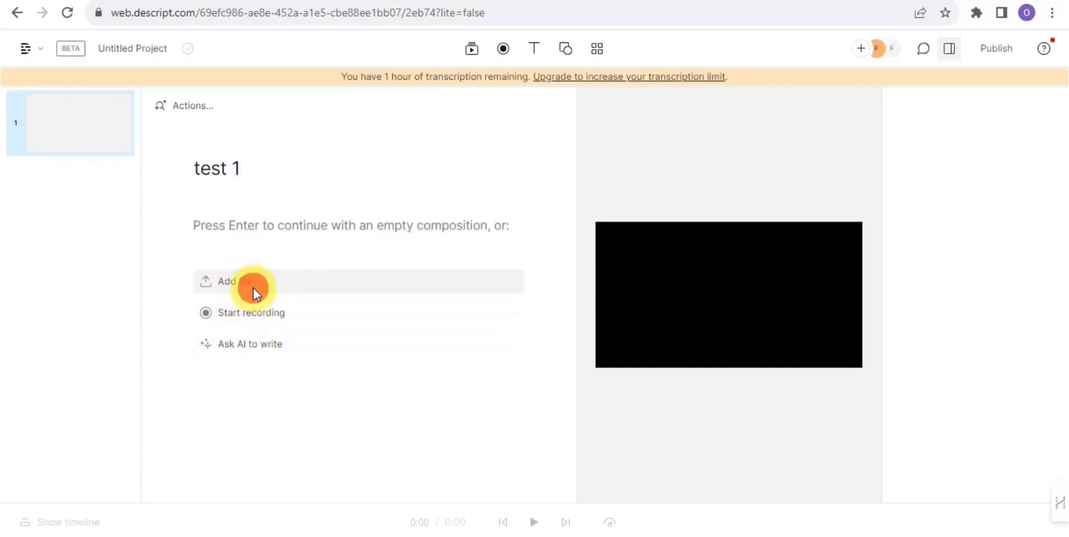
click(390, 320)
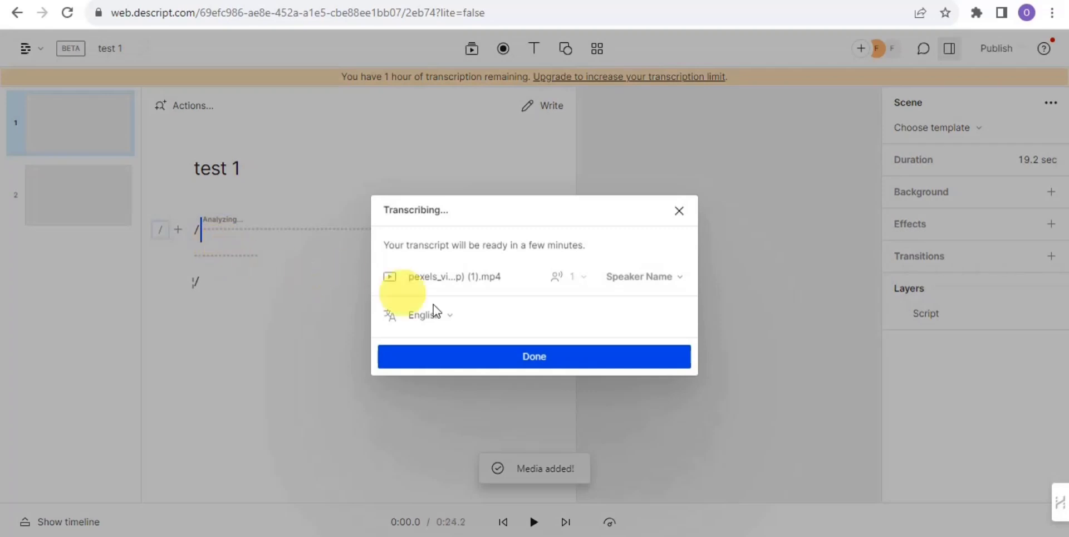
click(468, 353)
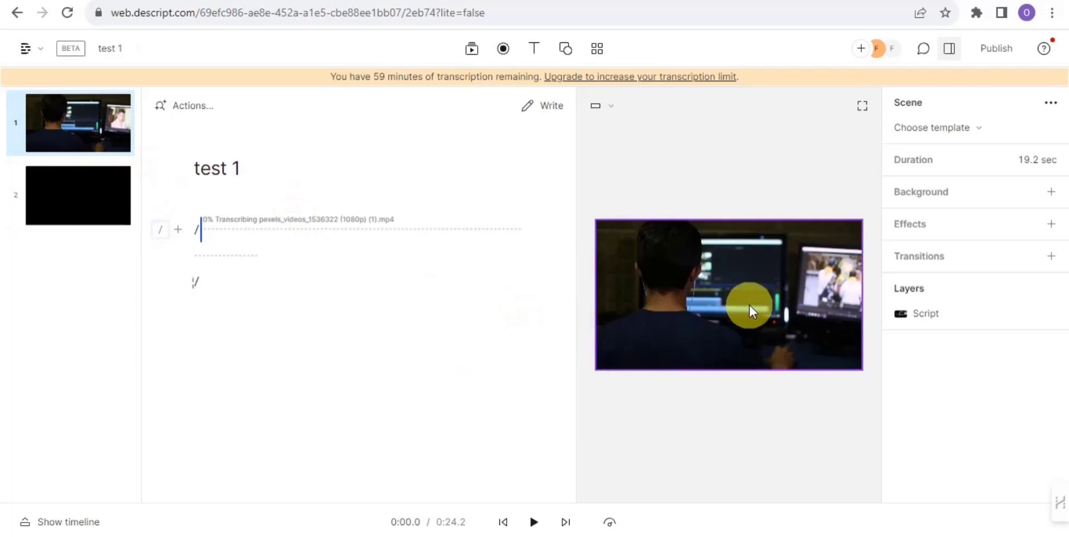
Give the first scene the Multi-Cam 'Modern Two Camera Scene' template from the Gallery.
click(948, 133)
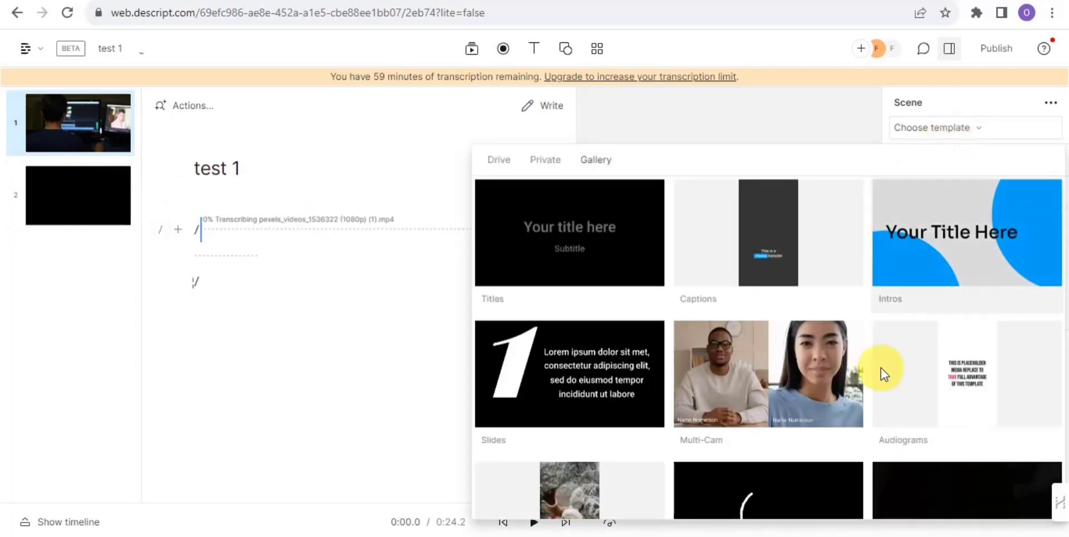
click(771, 364)
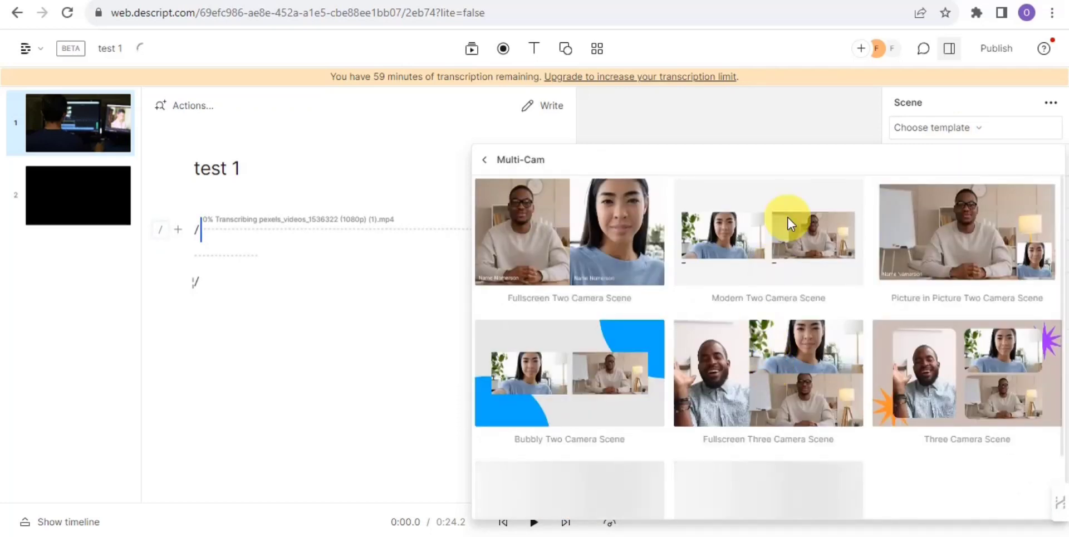
click(788, 219)
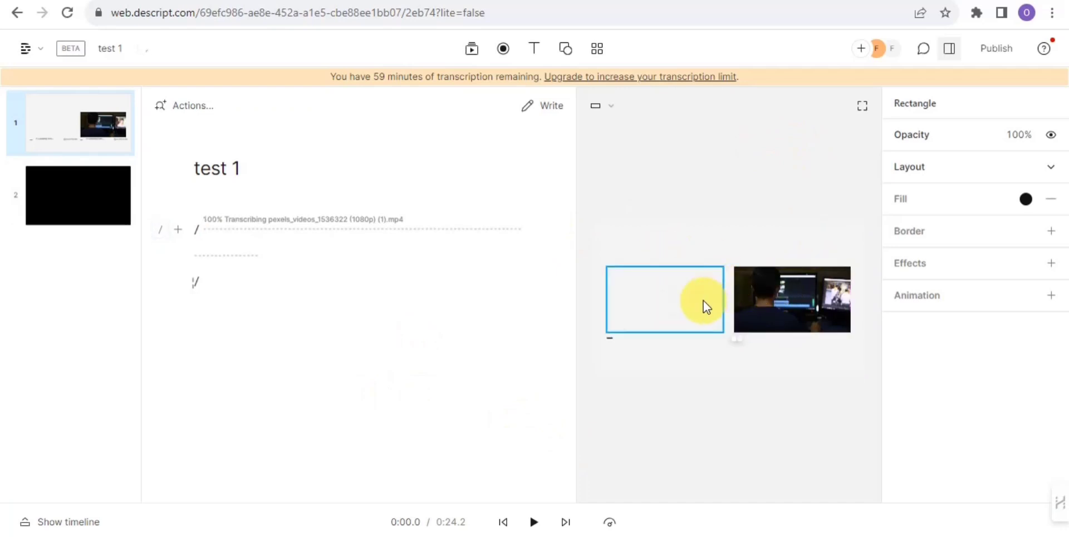
click(701, 462)
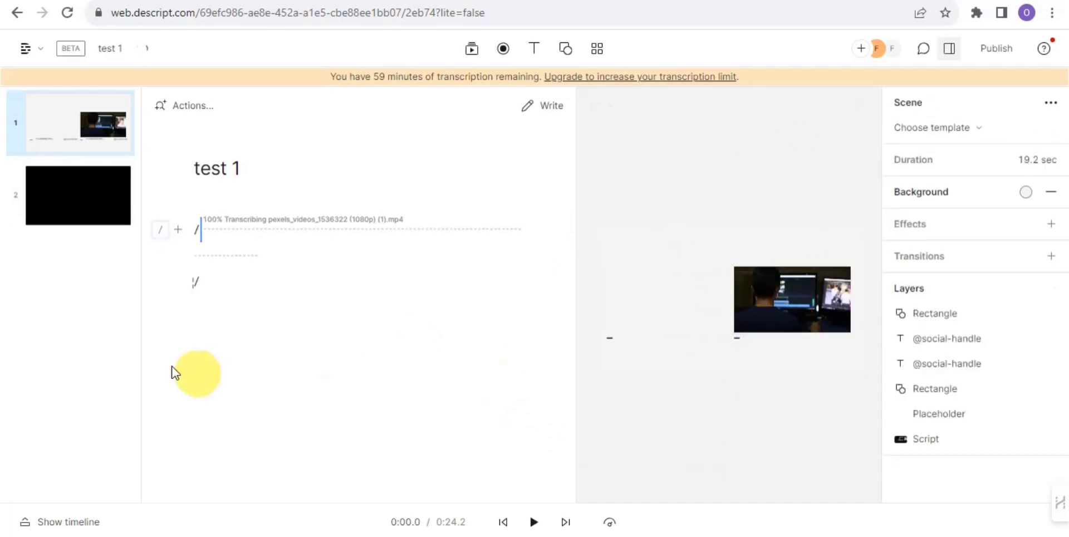
click(769, 311)
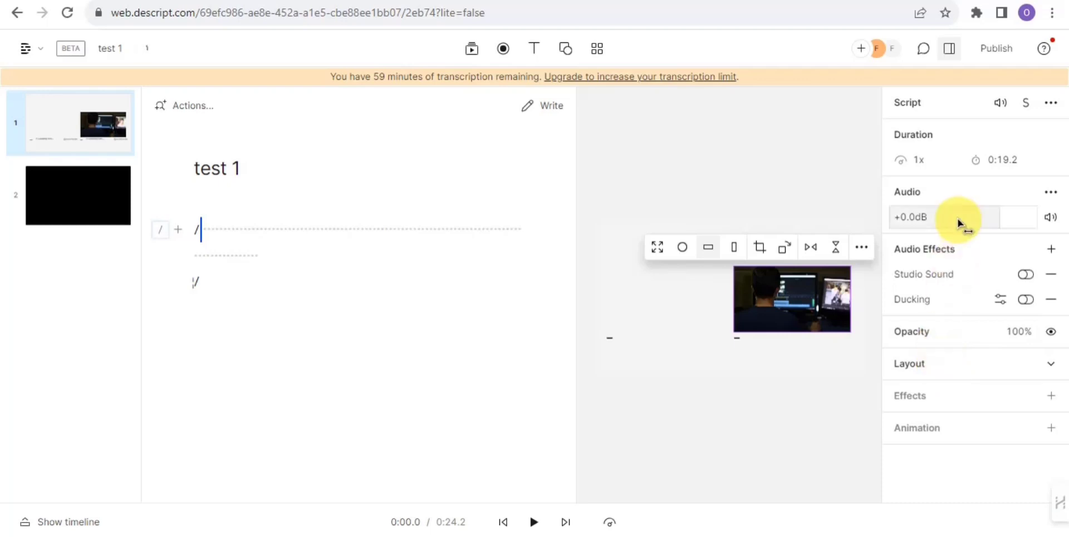
click(828, 149)
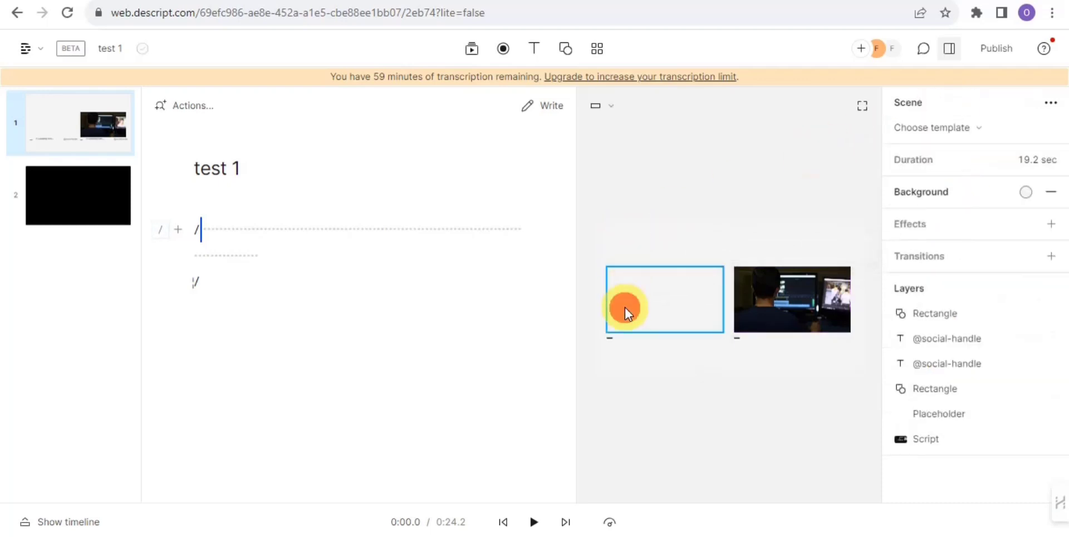
click(625, 306)
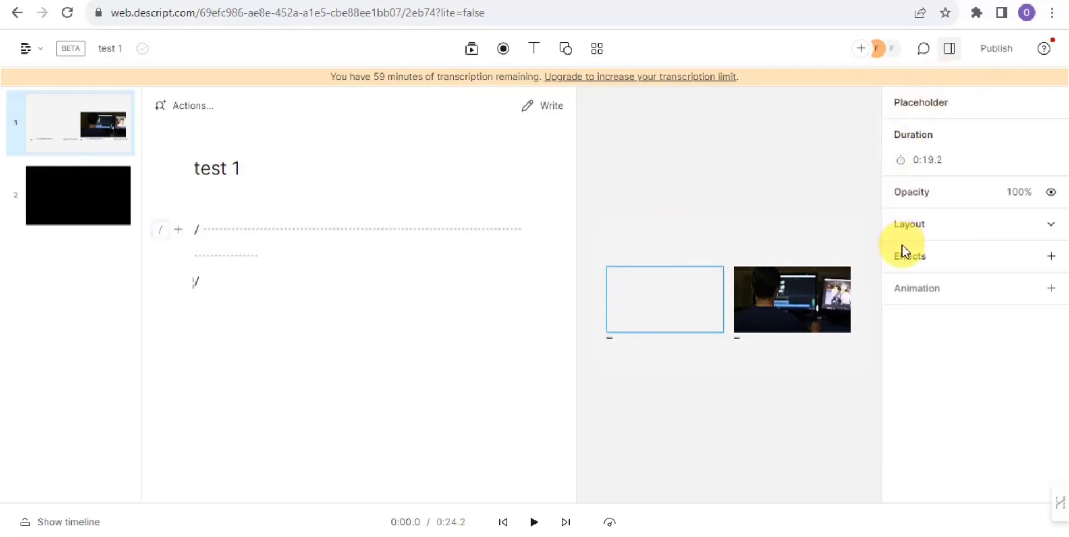
right_click(705, 283)
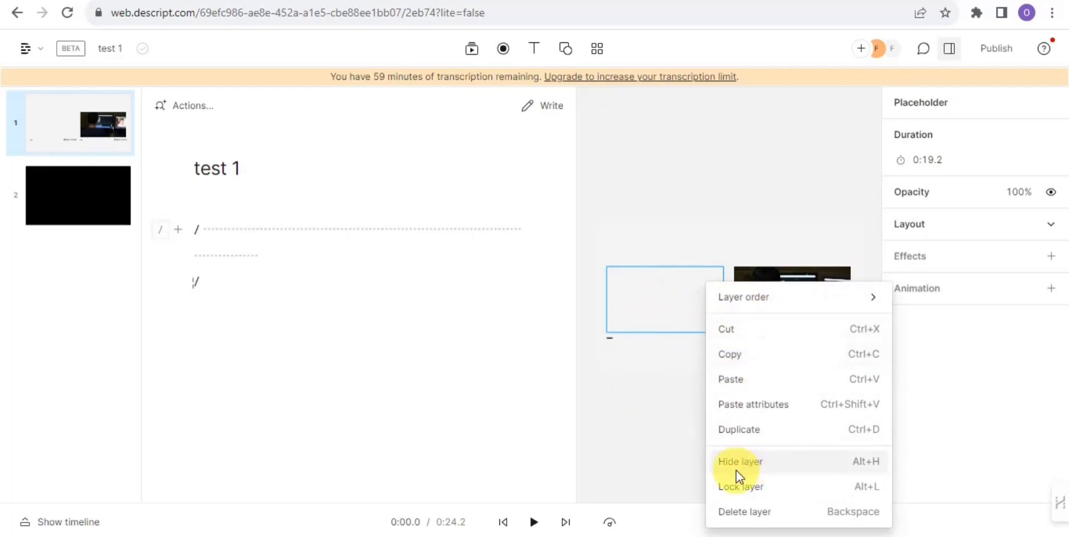
click(665, 418)
click(665, 331)
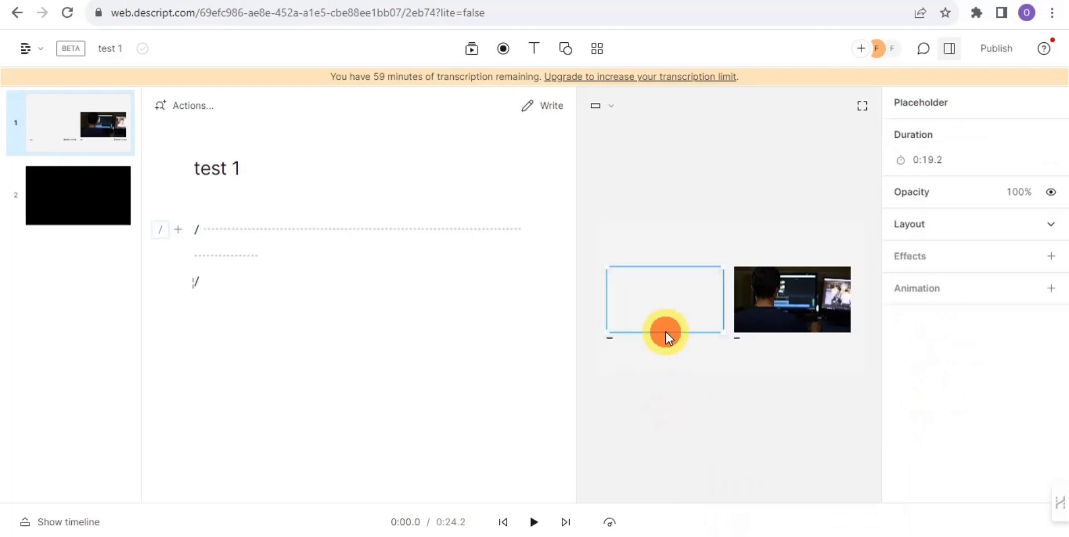
right_click(666, 332)
click(646, 427)
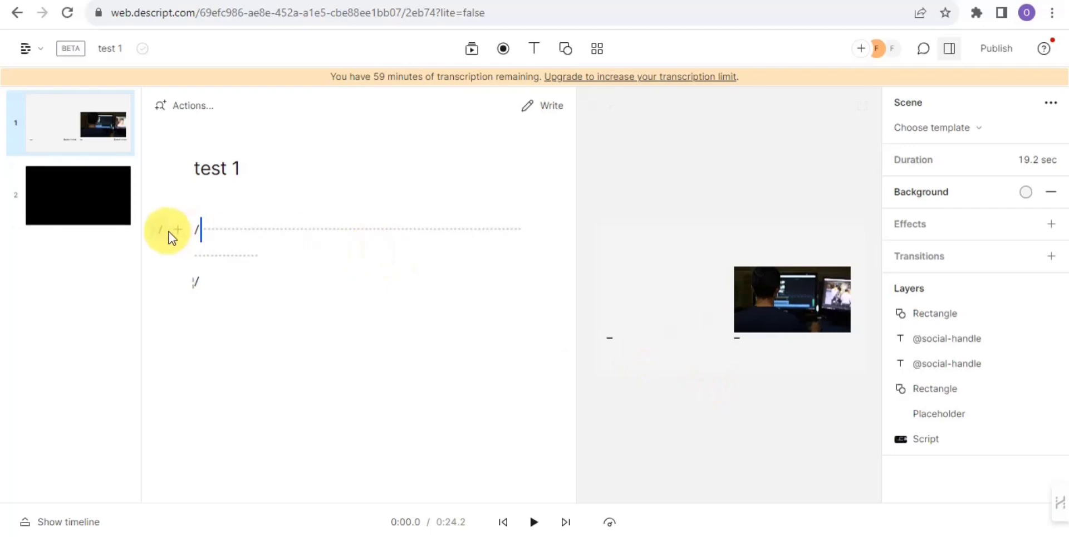
Apply Fullscreen Two Camera Scene to scene 2, play it, and return to the transcript start.
click(101, 200)
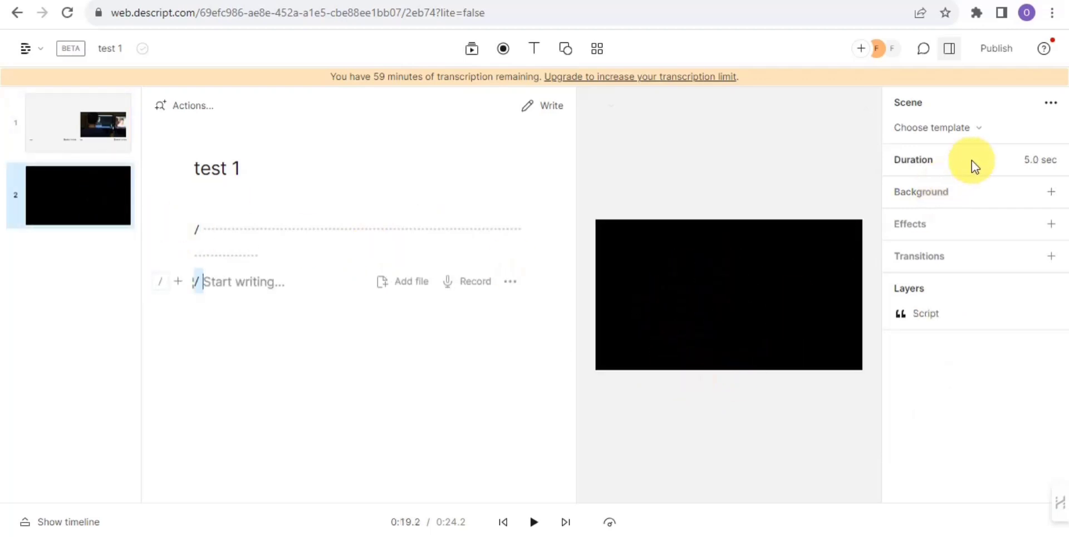
click(969, 134)
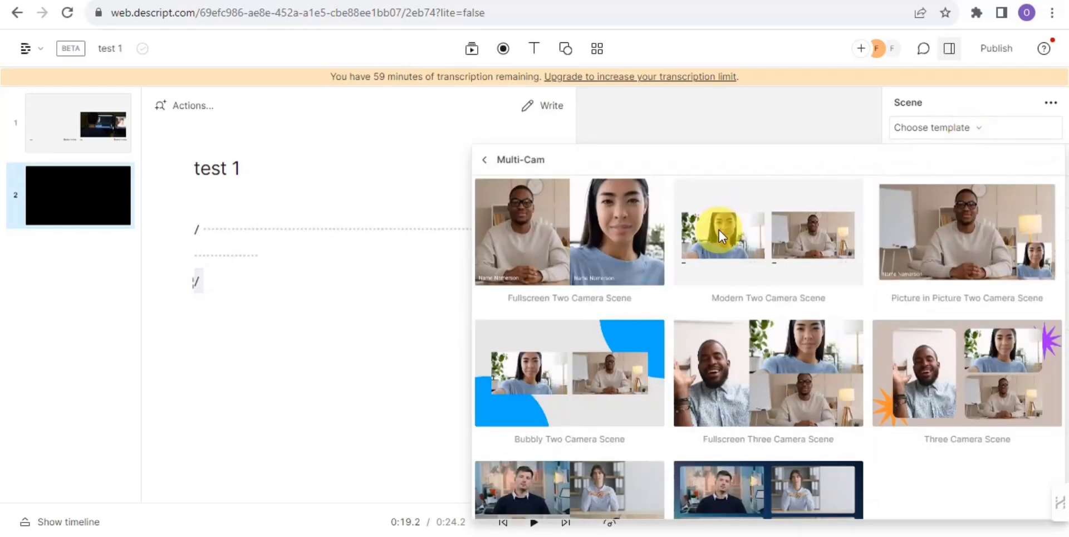
click(618, 242)
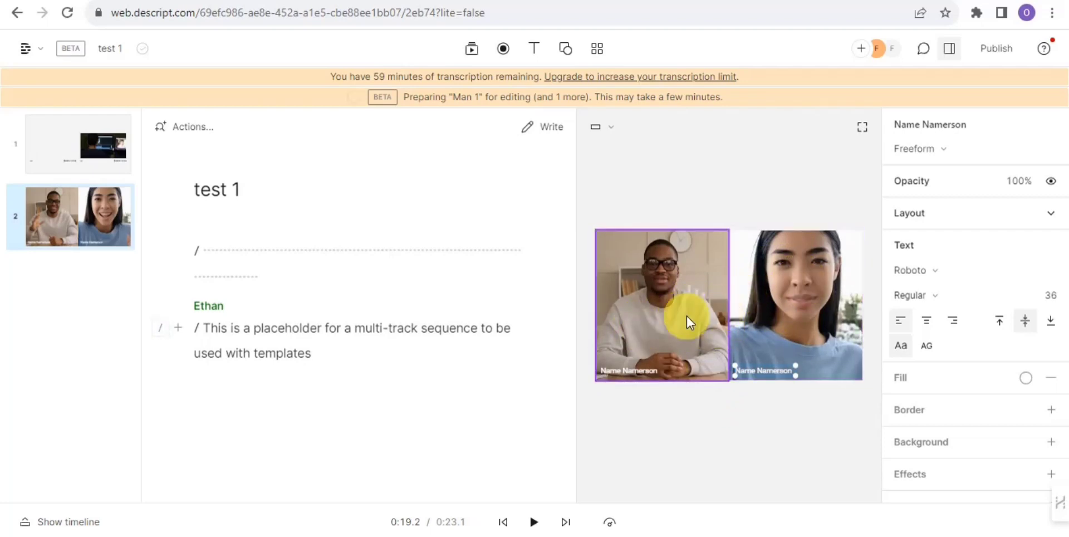
click(526, 522)
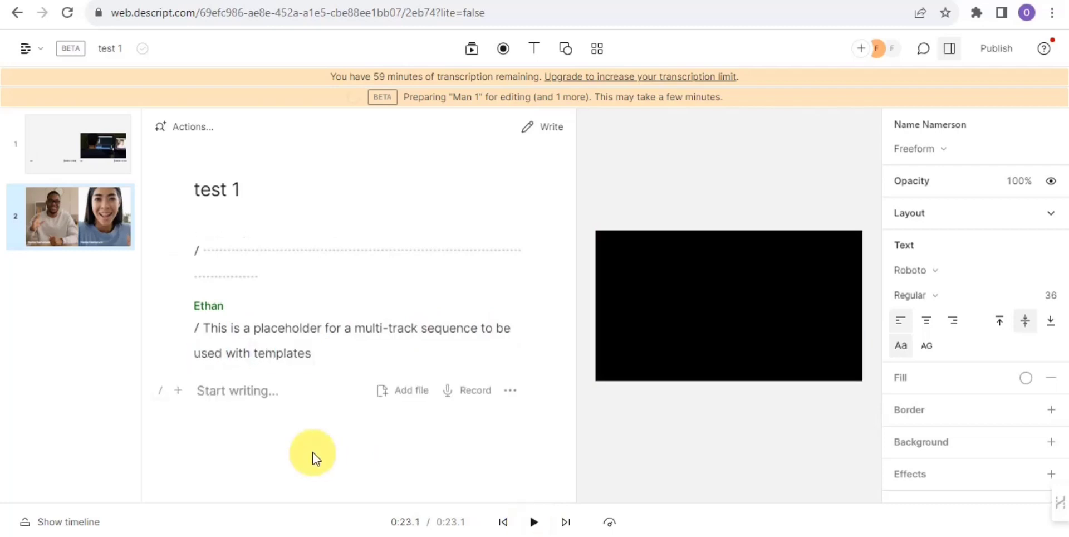
click(224, 318)
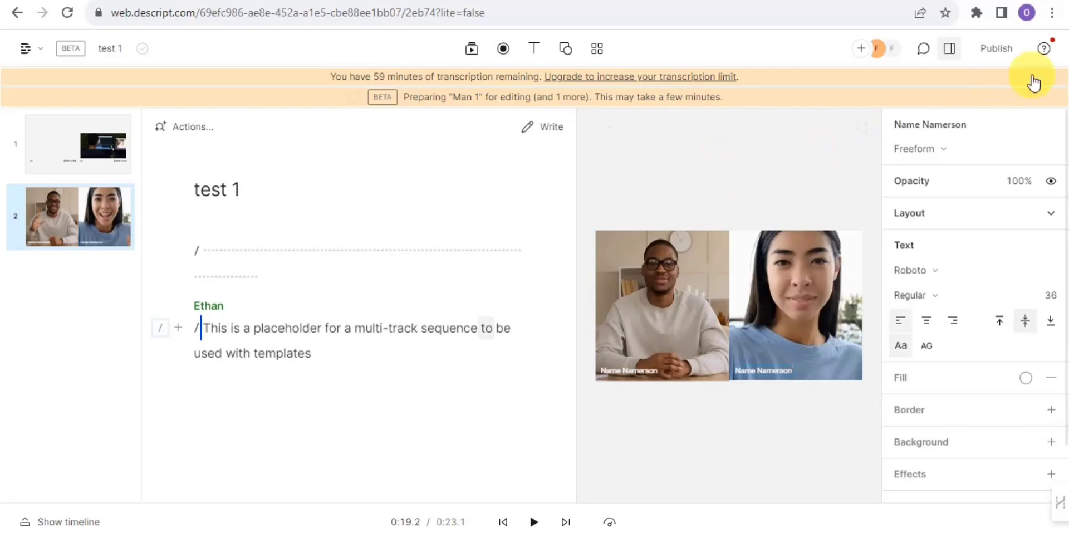
Open the Publish panel for the test 1 project.
click(993, 45)
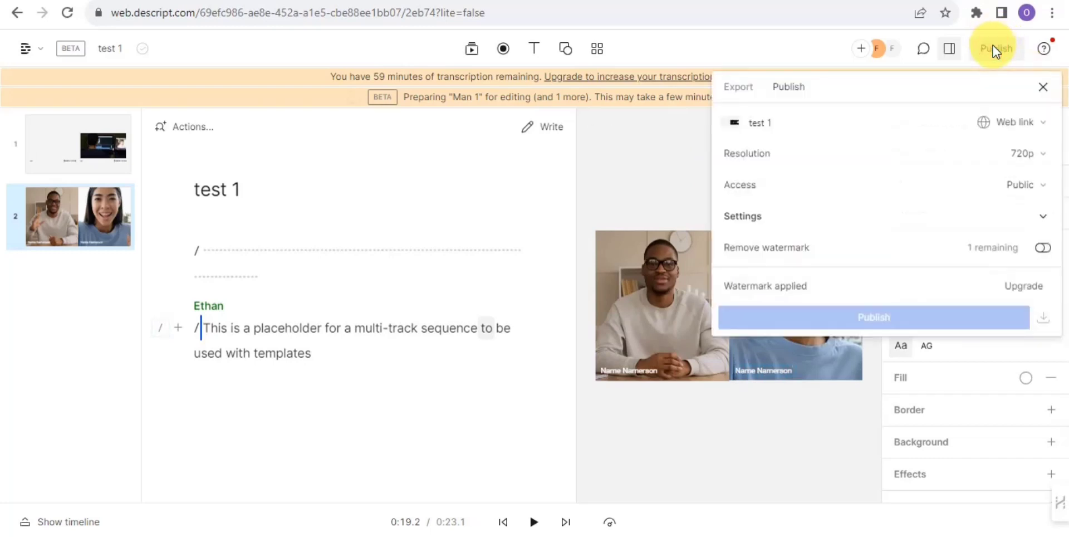